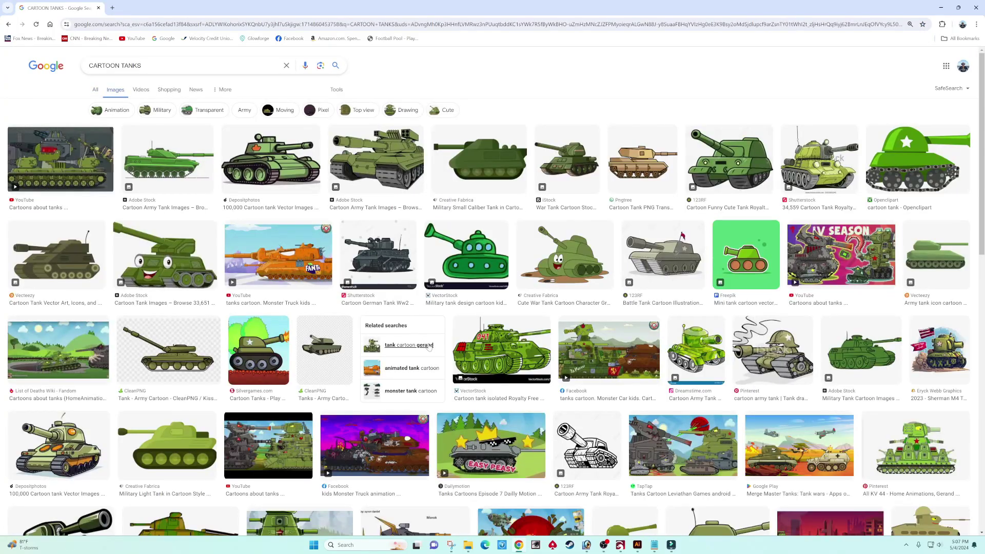
- Scroll down the CARTOON TANKS image results to find a black-and-white line-art tank
scroll(423, 347, down, 10)
scroll(423, 346, down, 5)
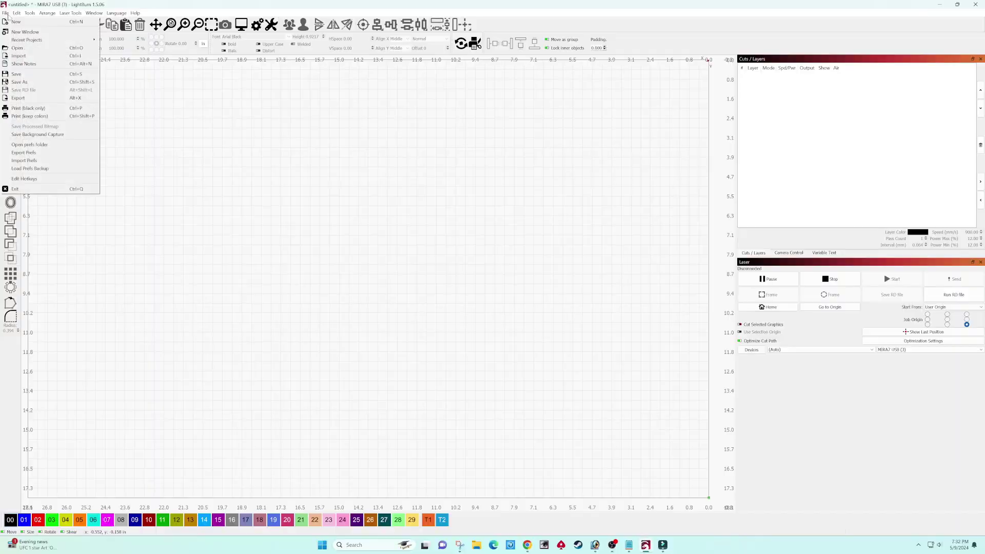
- Trace the imported tank picture into vector outlines
click(48, 49)
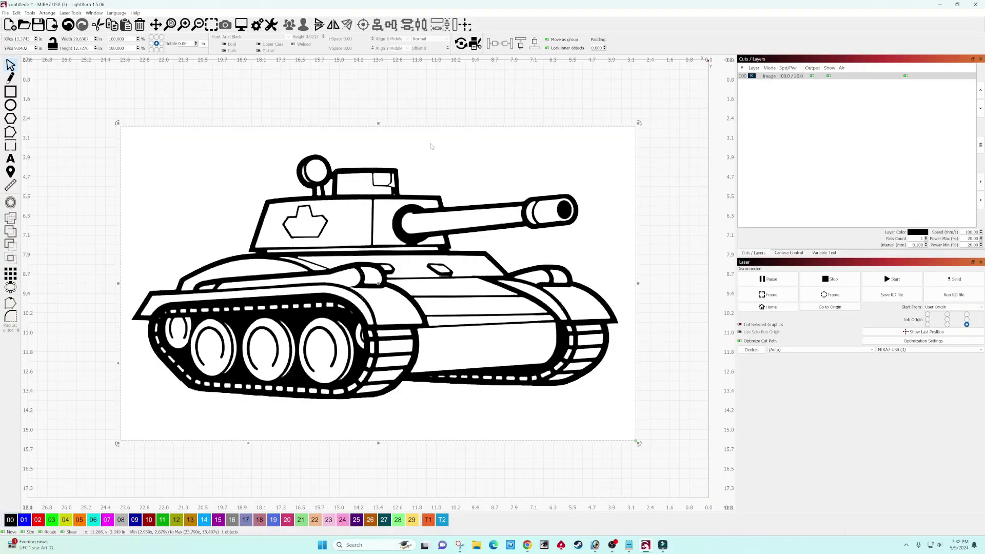
click(30, 13)
click(51, 83)
click(606, 351)
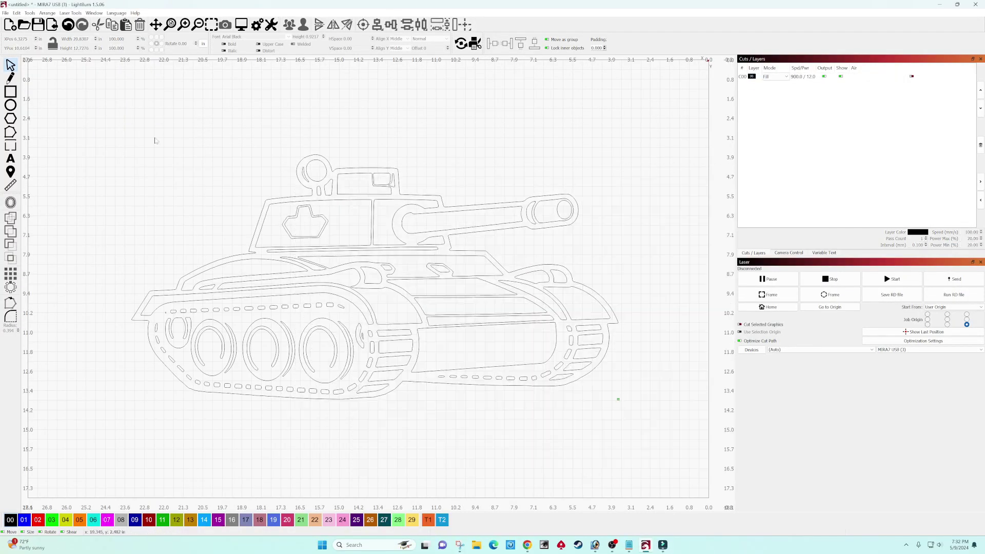
- Ungroup the traced tank and delete the emblem on its turret
click(305, 223)
key(ctrl+u)
click(306, 223)
key(Delete)
- Bring in a gears picture, move it to the upper right, and trace it into outlines
click(5, 13)
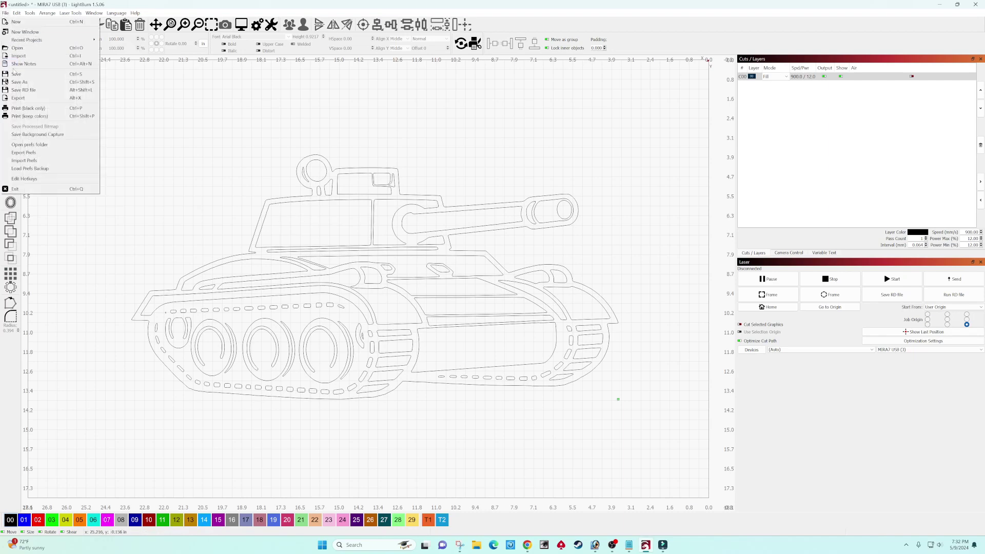
key(ctrl+v)
drag(380, 286, 642, 177)
right_click(646, 145)
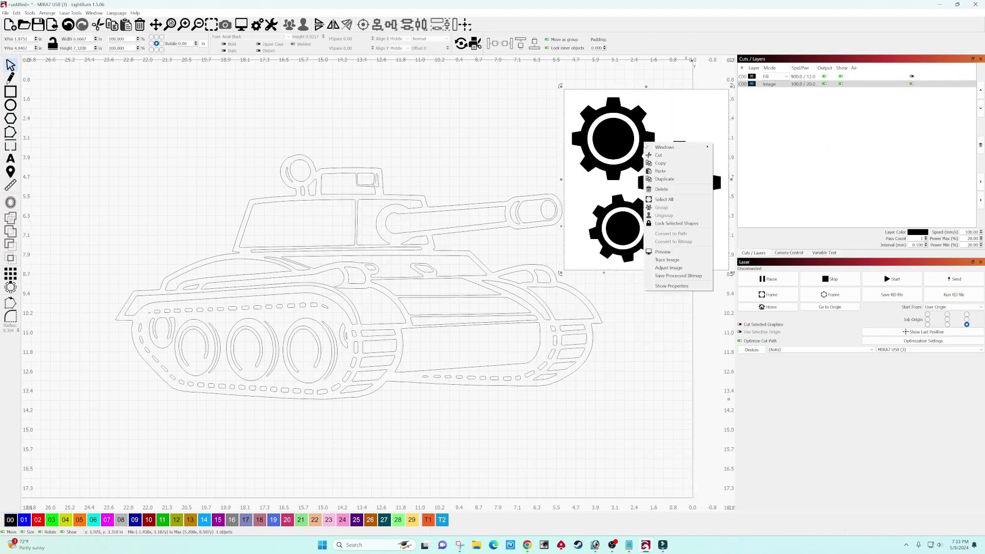
click(668, 260)
click(607, 351)
right_click(630, 139)
- Separate a small gear from the traced cluster and place a copy inside a tank wheel
mouse_move(616, 83)
mouse_down()
mouse_move(606, 181)
mouse_move(611, 154)
mouse_move(415, 349)
mouse_move(292, 438)
mouse_move(307, 350)
mouse_up()
click(236, 349)
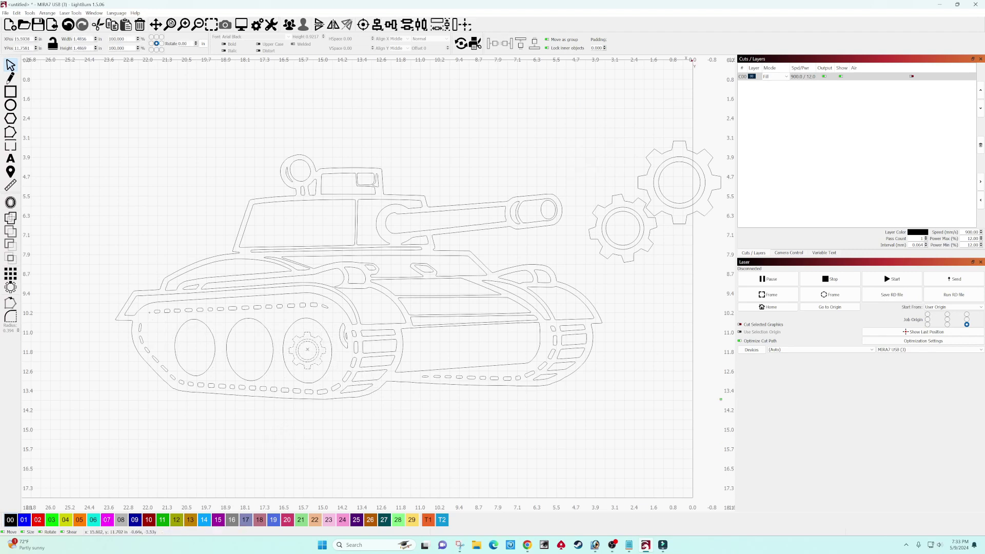
right_click(307, 350)
click(352, 421)
drag(418, 416, 252, 351)
- Copy the gear into two more wheels, including the rear one, and delete the large leftover gears
right_click(428, 328)
click(452, 411)
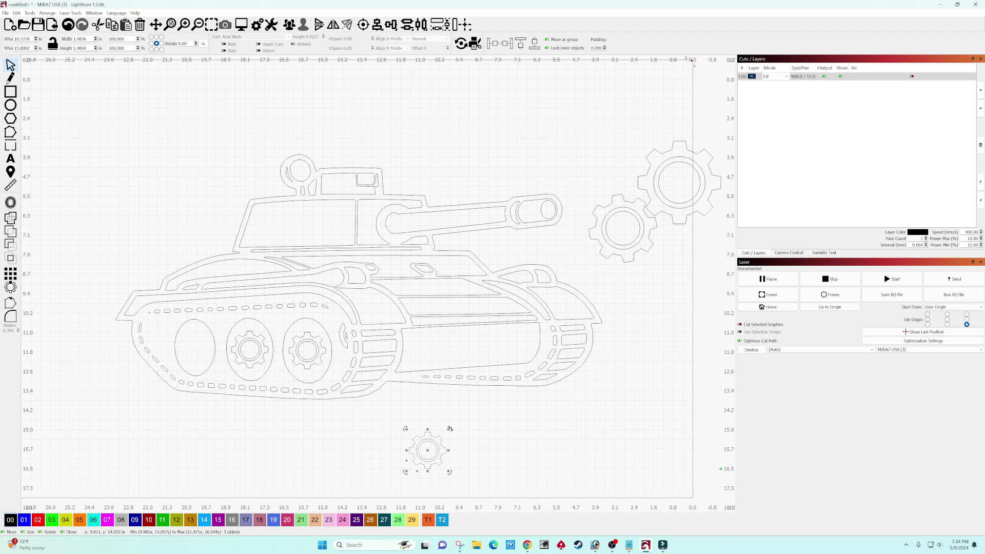
drag(449, 432, 215, 326)
right_click(201, 350)
click(223, 414)
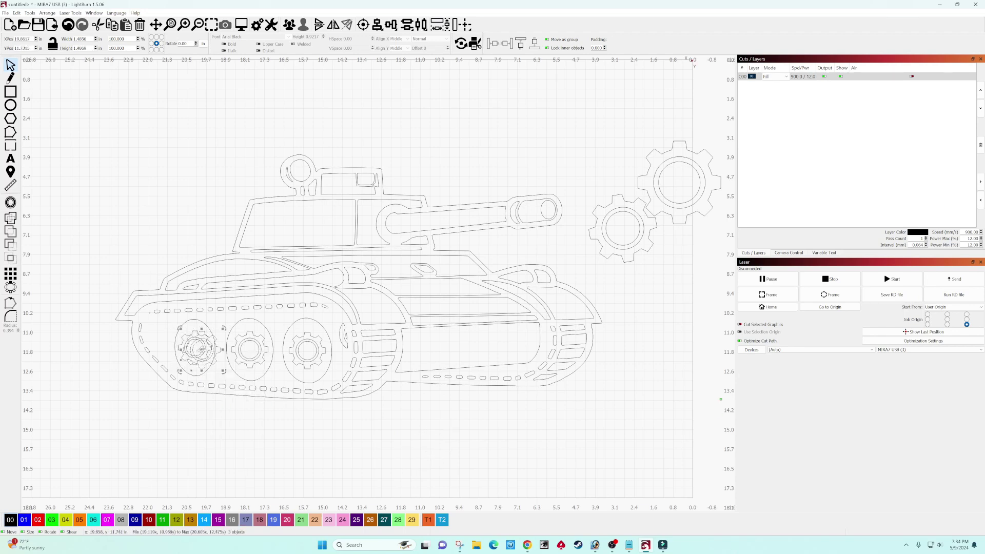
drag(123, 390, 160, 332)
click(679, 154)
key(Delete)
- Add 'AEON' text on the tank's lower hull and 'MIRA 7' on the turret
text(t)
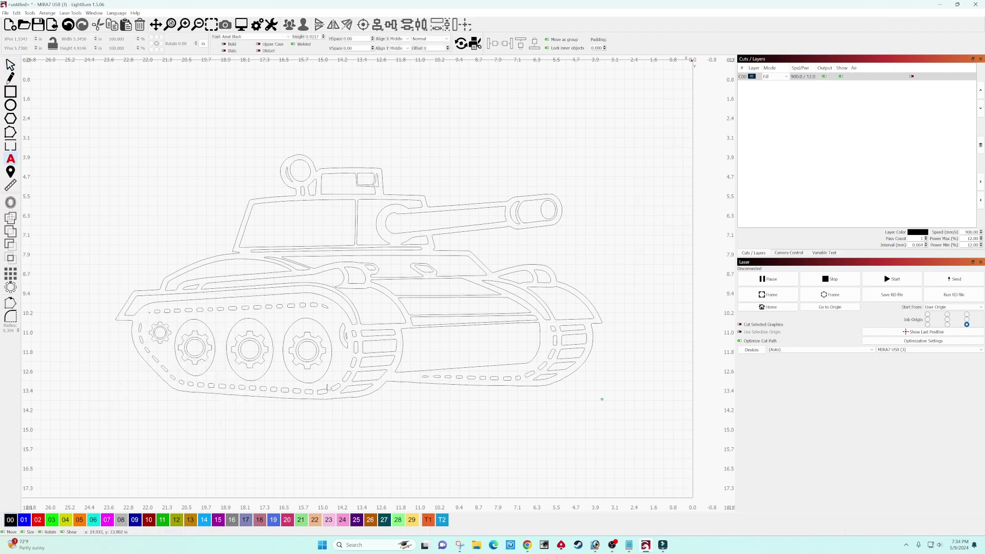
text(AEON)
key(Escape)
drag(413, 128, 472, 344)
key(t)
click(92, 124)
text(MIRA 7)
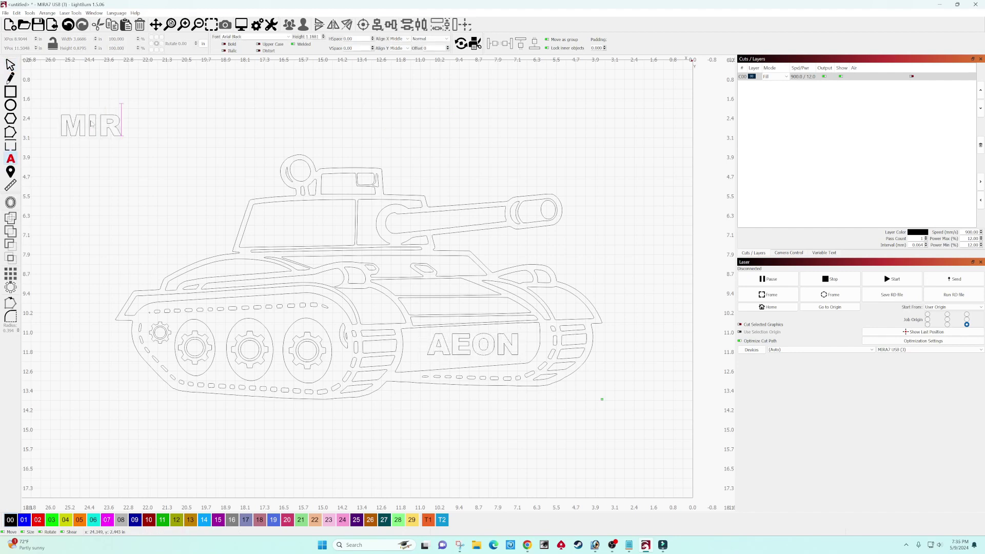
key(Escape)
drag(103, 132, 312, 231)
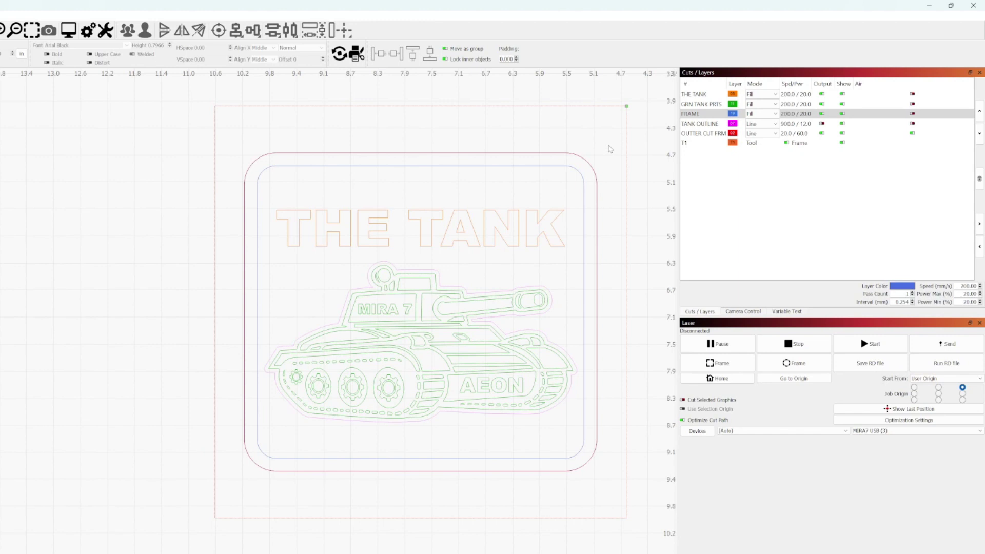
- Select the entire framed THE TANK design and mirror it horizontally
drag(609, 149, 231, 492)
click(183, 32)
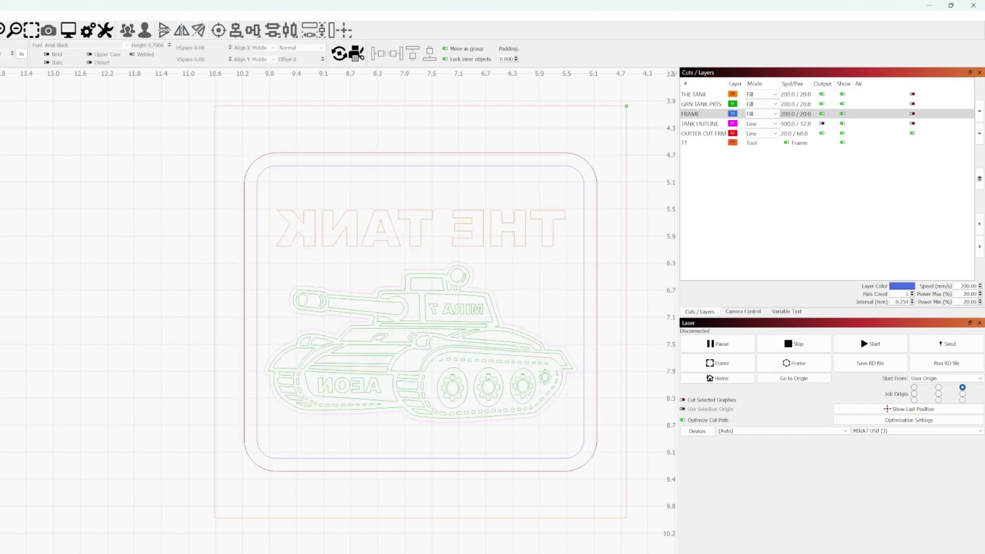